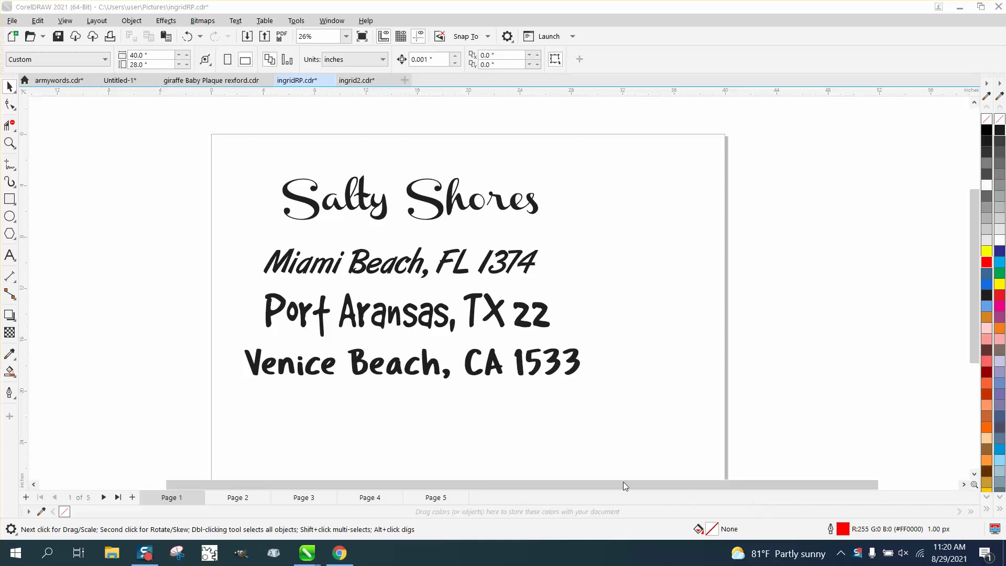
Review pages 5, 4 and 3, inspect the North Padre Island and Salty Shores text, then return to page 1.
left_click(436, 496)
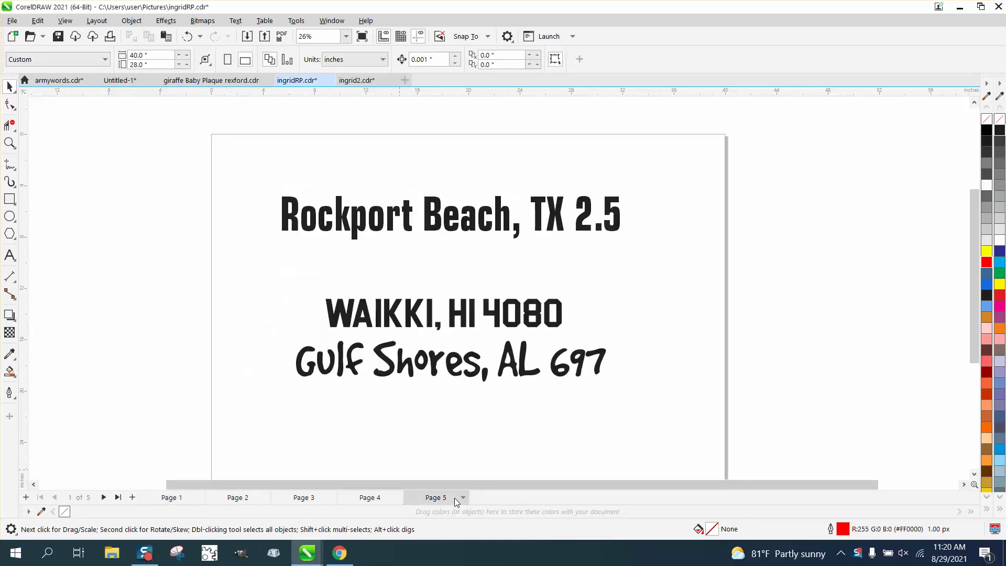
left_click(370, 497)
left_click(315, 497)
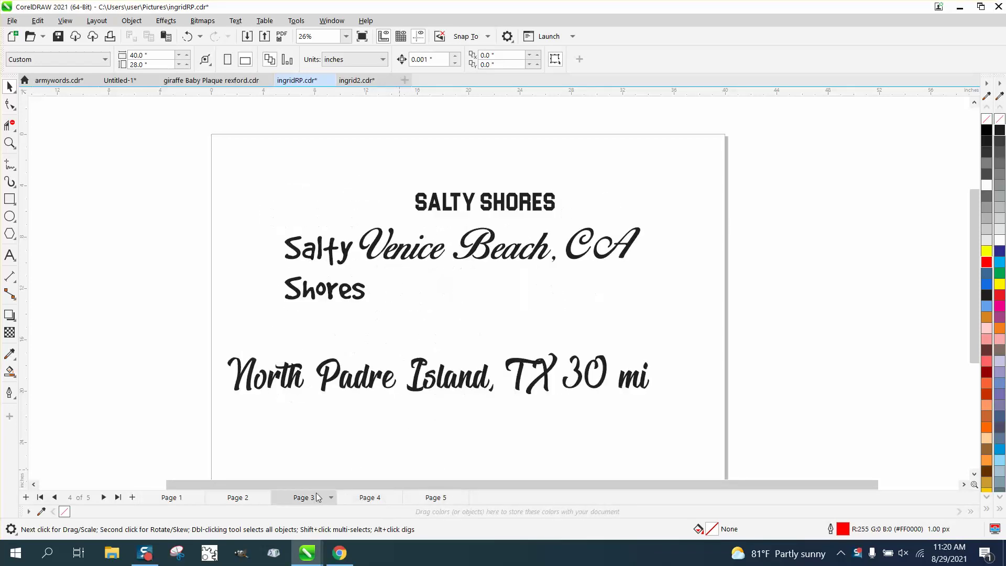
left_click(391, 392)
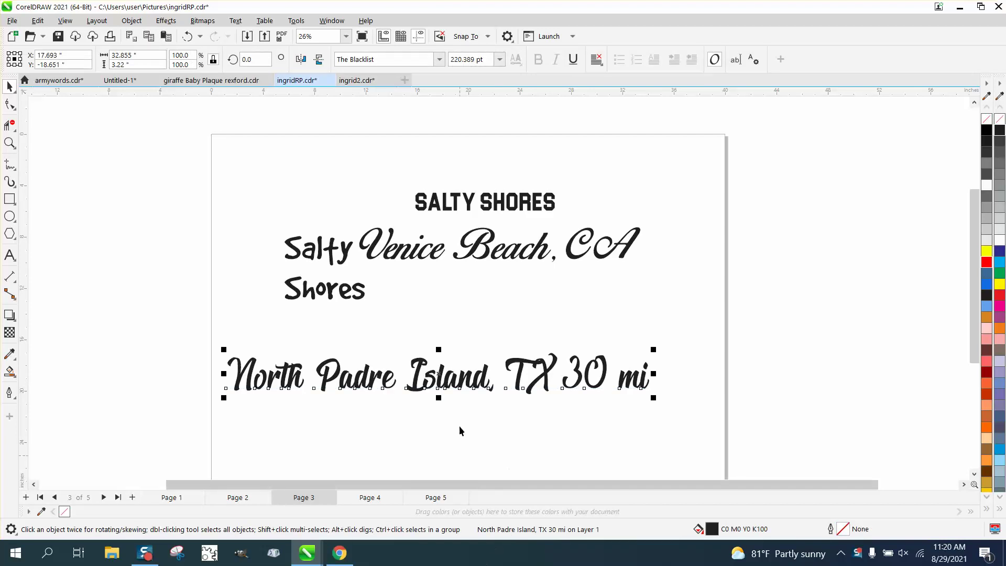
left_click(433, 204)
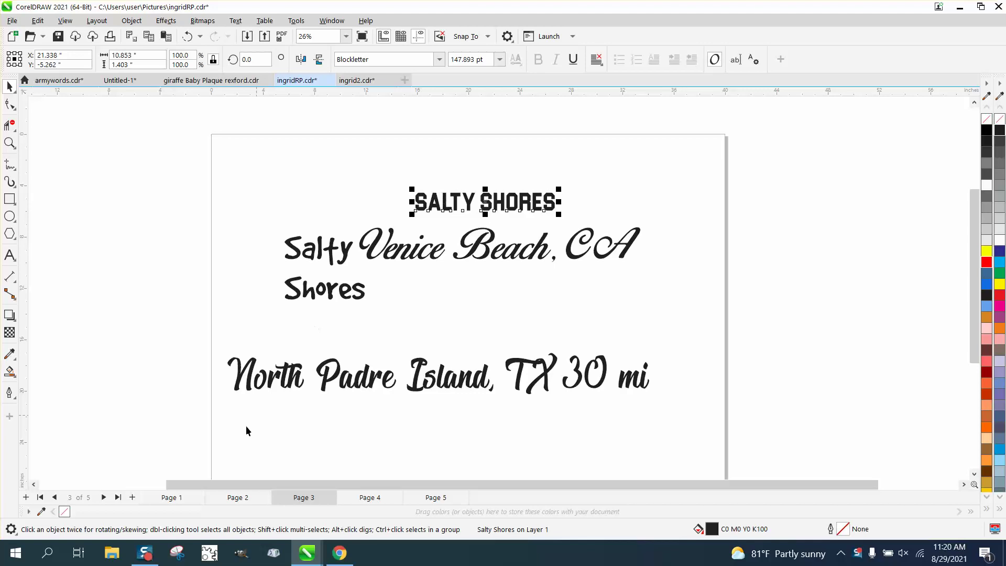
left_click(172, 496)
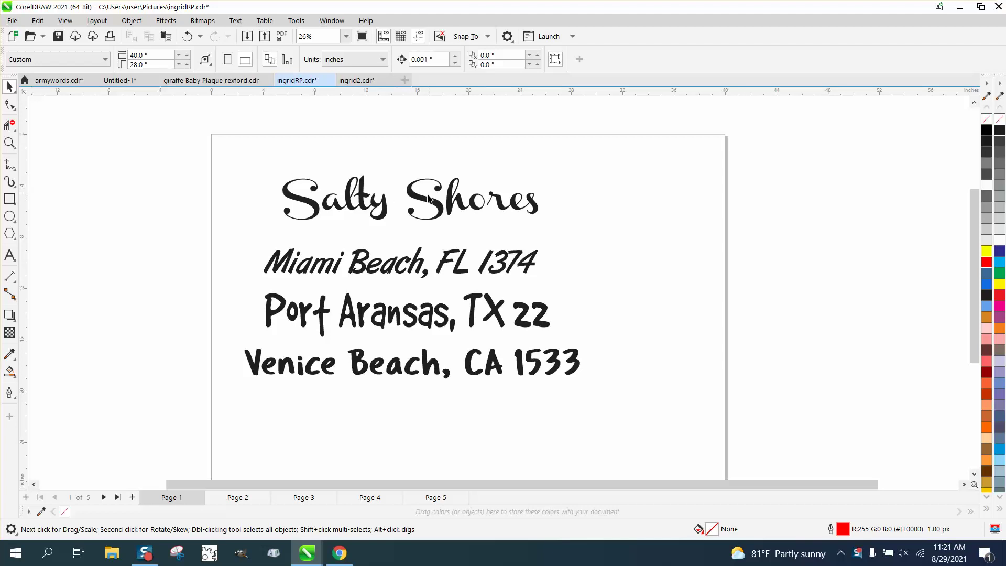
left_click_drag(208, 164, 620, 392)
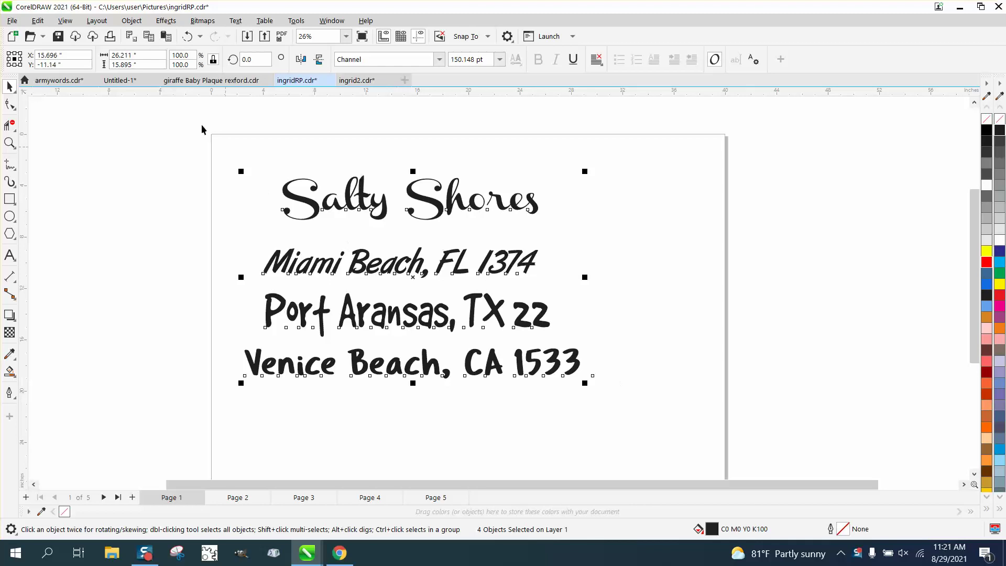
left_click(132, 21)
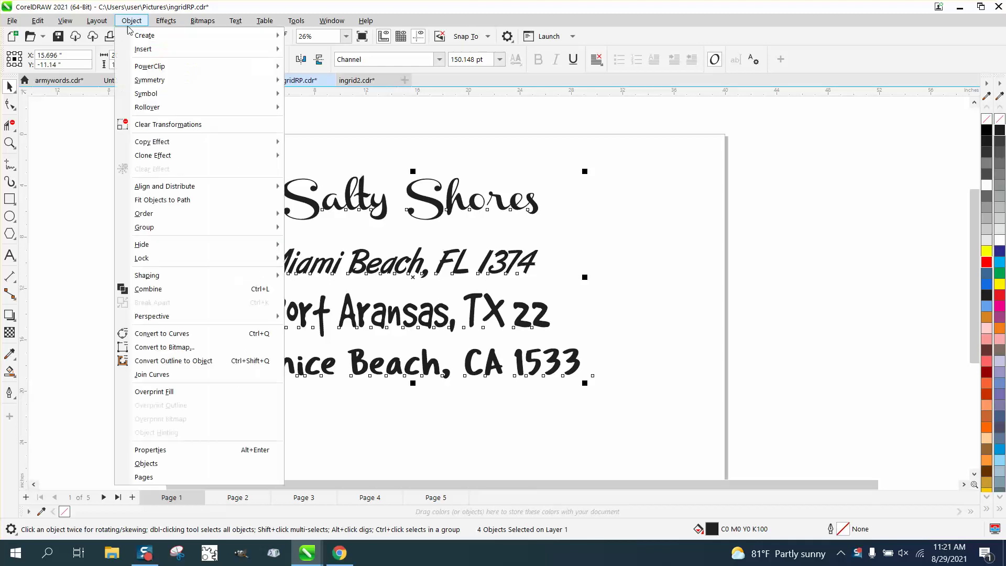
left_click(174, 334)
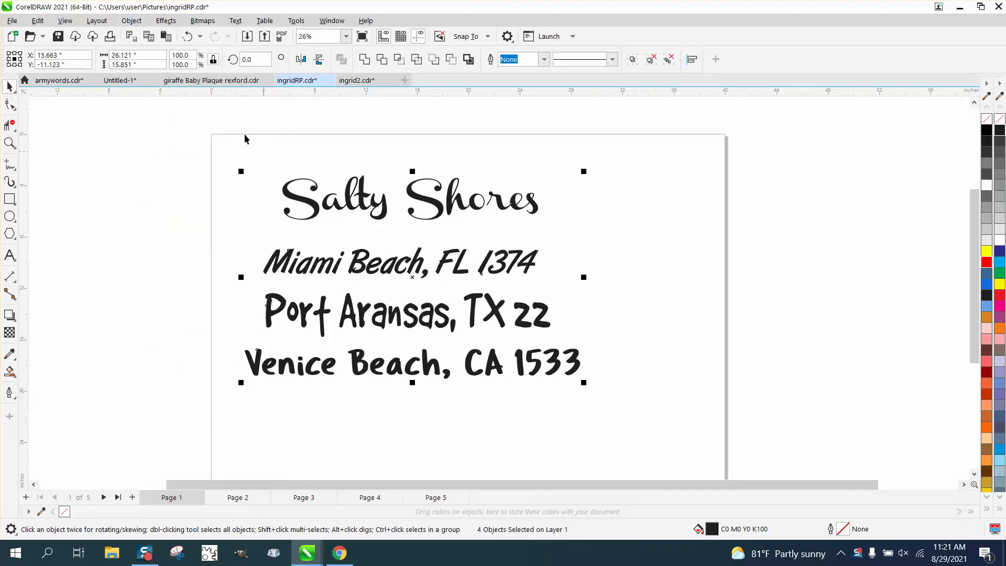
left_click(189, 36)
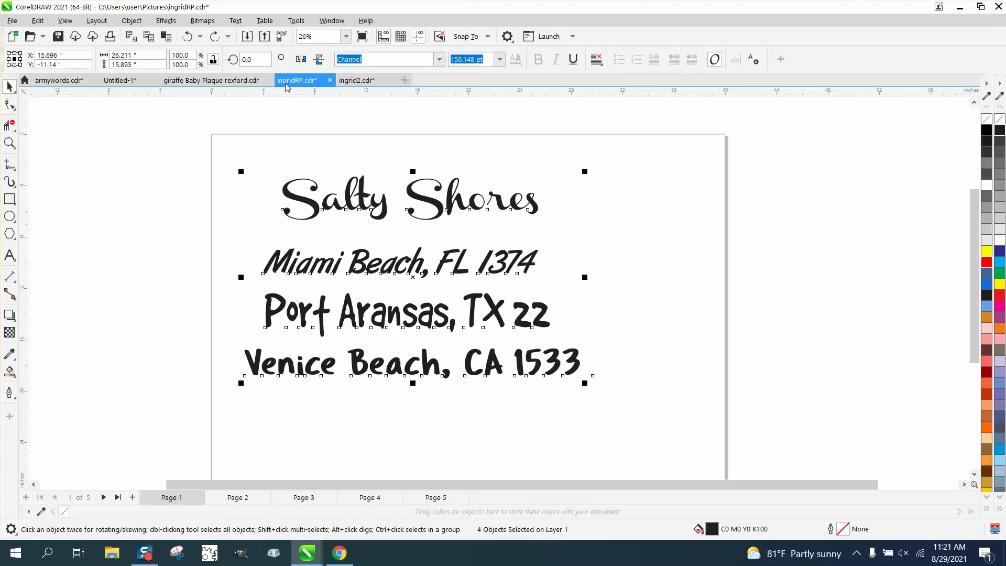
left_click(374, 126)
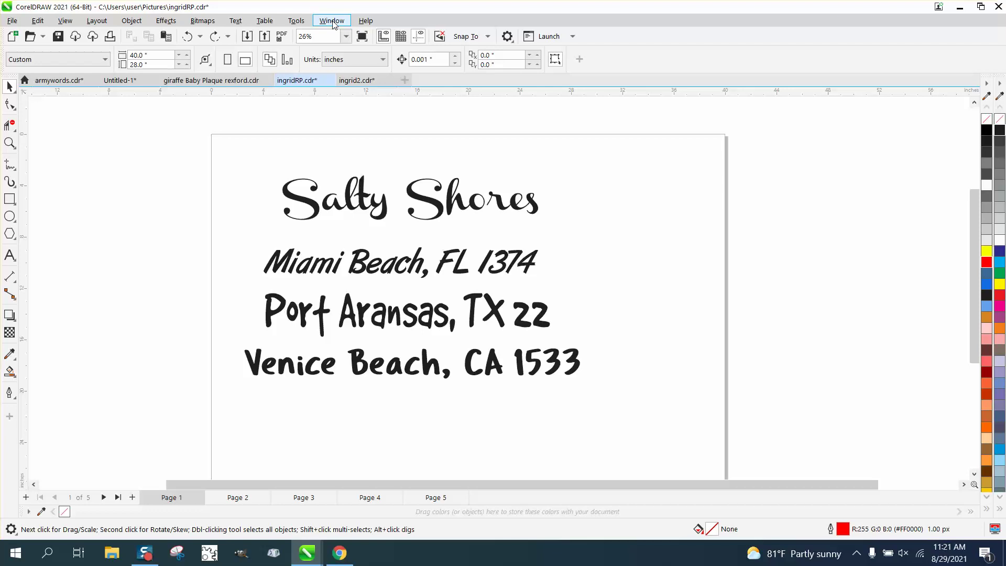
Open the Scripts docker from Tools > Scripts and expand the ConvertAllToCurves project.
left_click(296, 20)
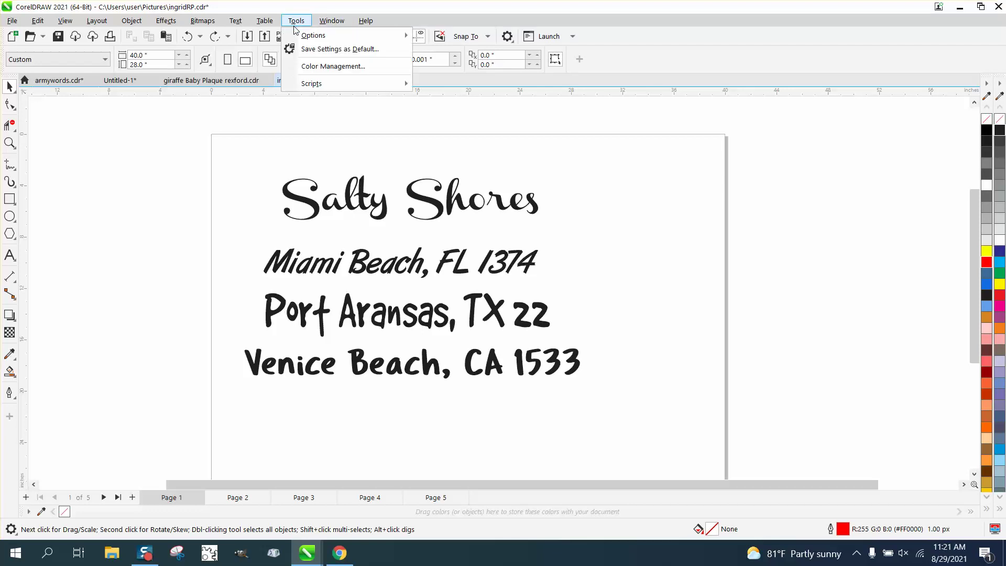
mouse_move(346, 84)
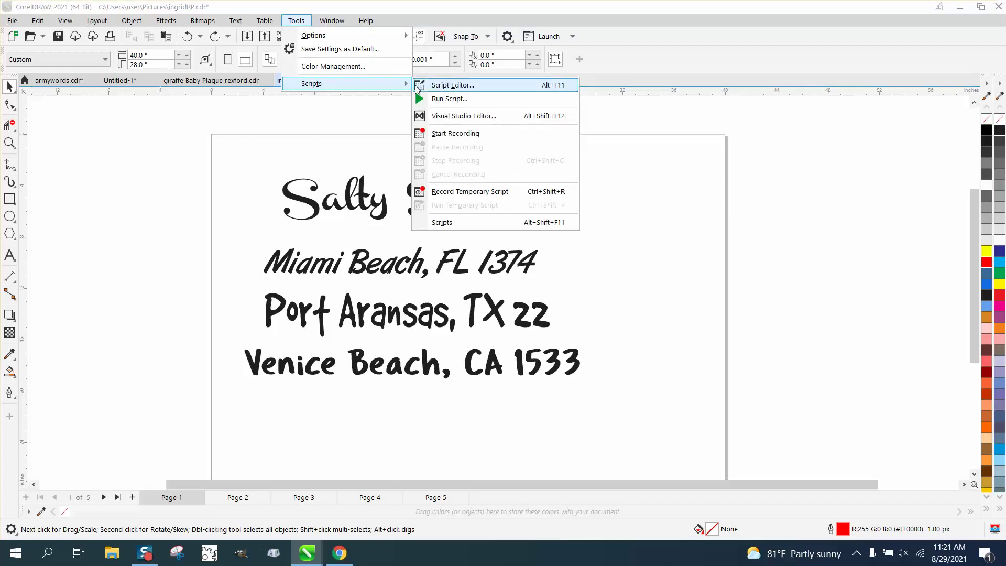
left_click(451, 223)
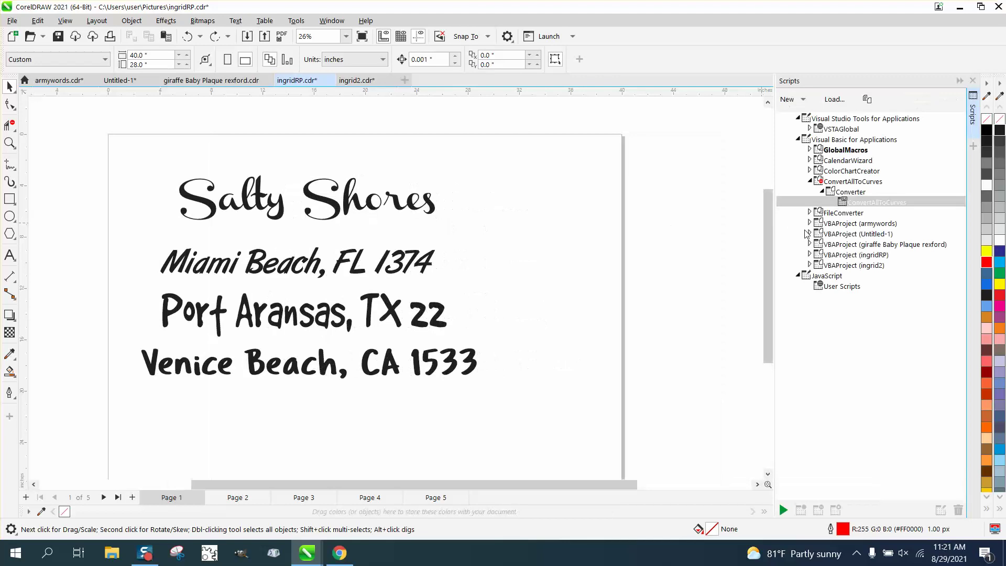
left_click(810, 182)
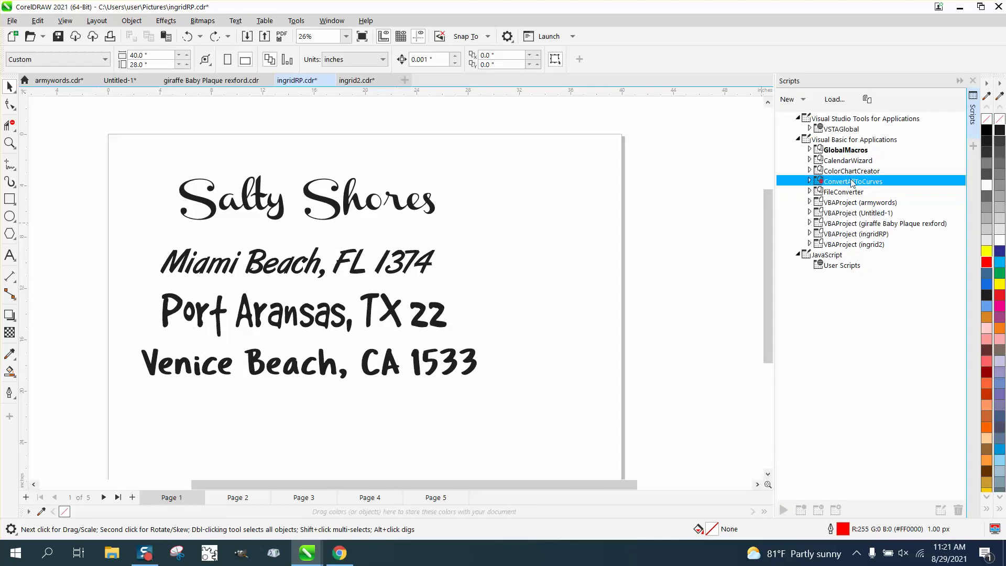
left_click(810, 181)
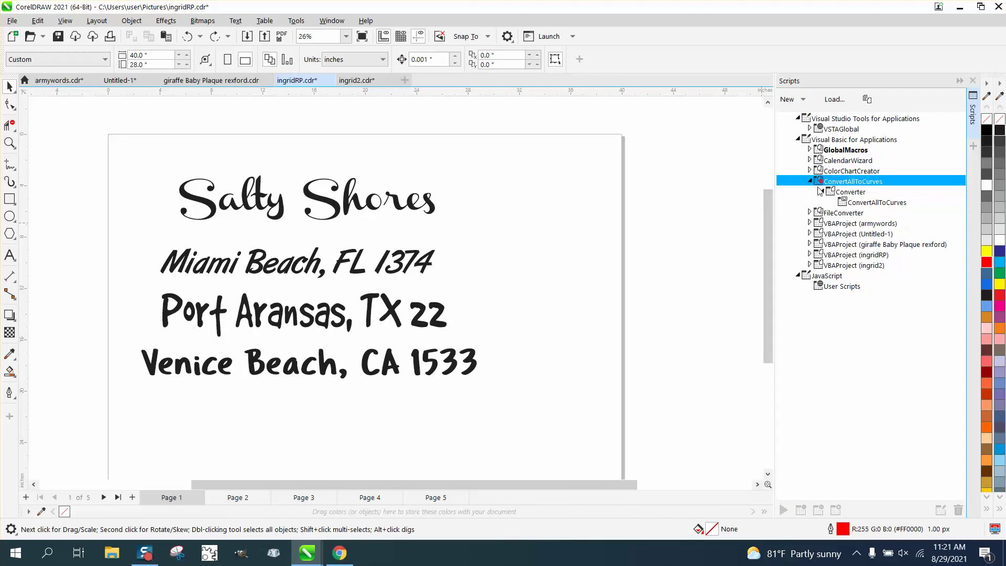
Launch the ConvertAllToCurves macro and set it to convert text on pages 1–5.
double_click(857, 202)
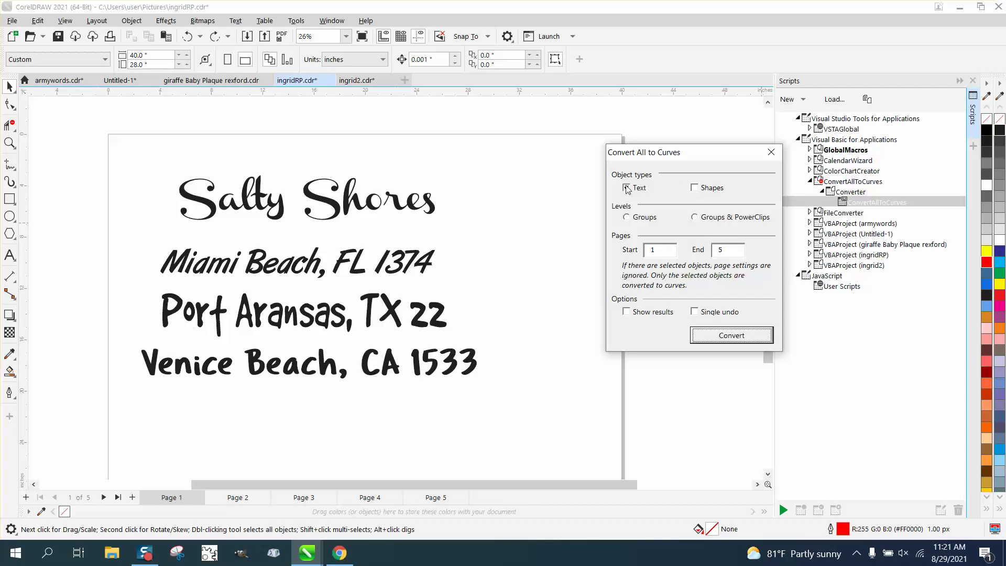
left_click(731, 336)
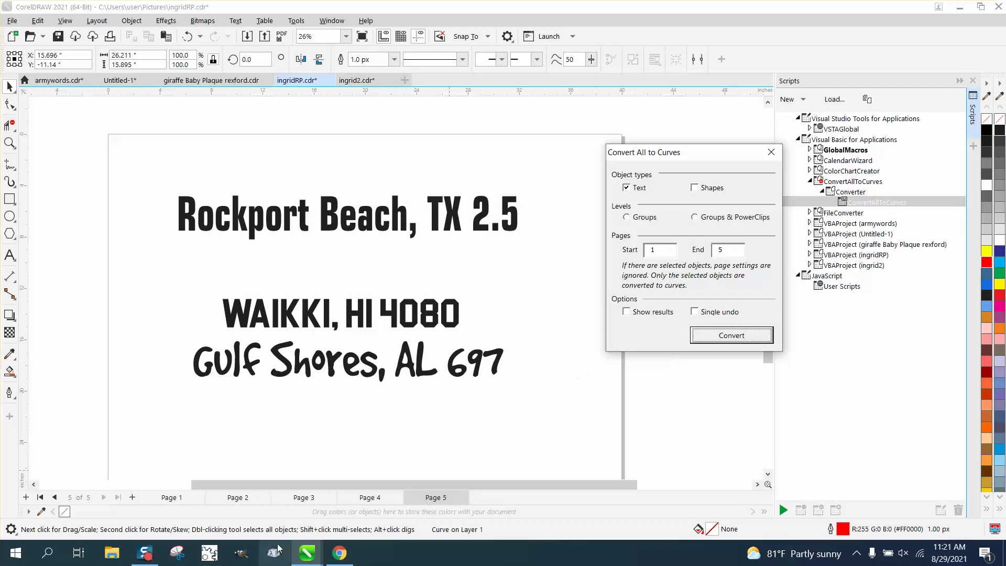
Verify that page 1's Venice Beach line and page 4's Tybee Island line are now curves.
left_click(172, 498)
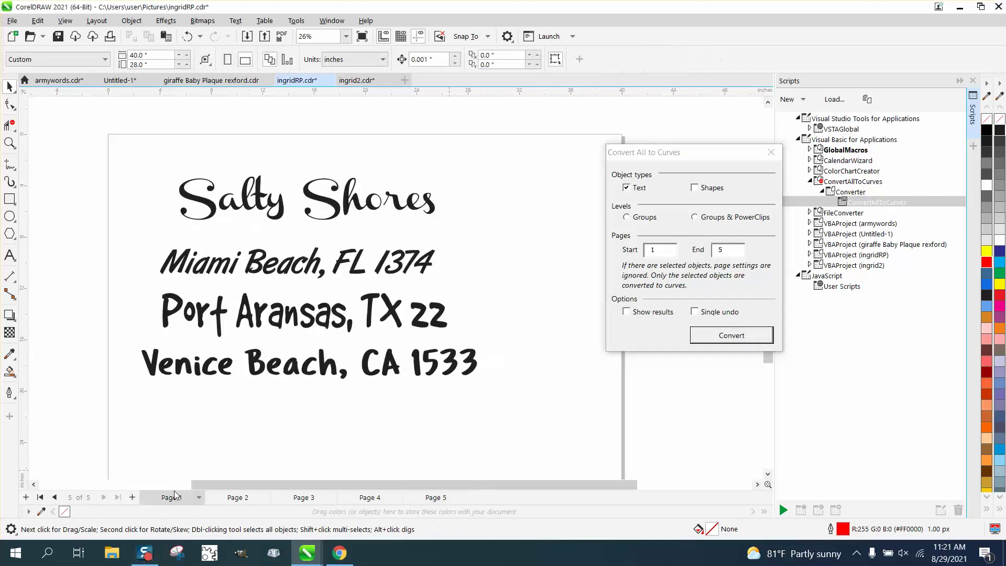
left_click(261, 376)
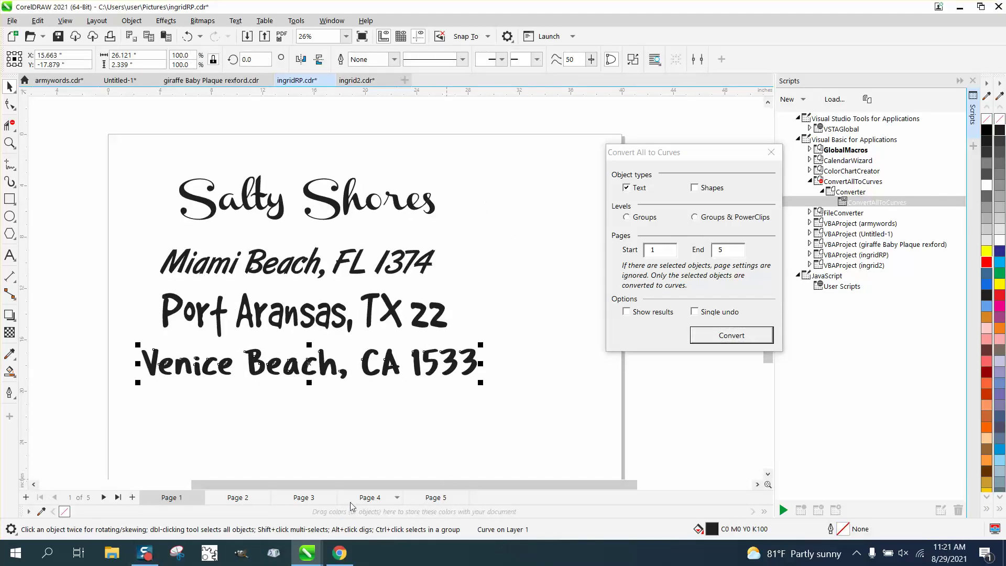
left_click(370, 497)
left_click(384, 393)
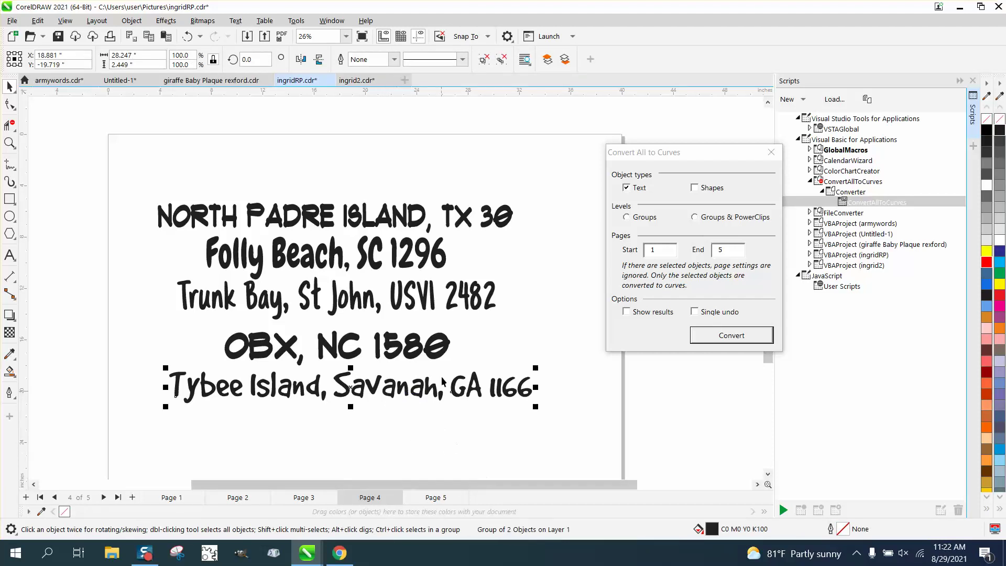
Confirm the Trunk Bay and Folly Beach lines are curves, then close the converter dialog.
left_click(432, 305)
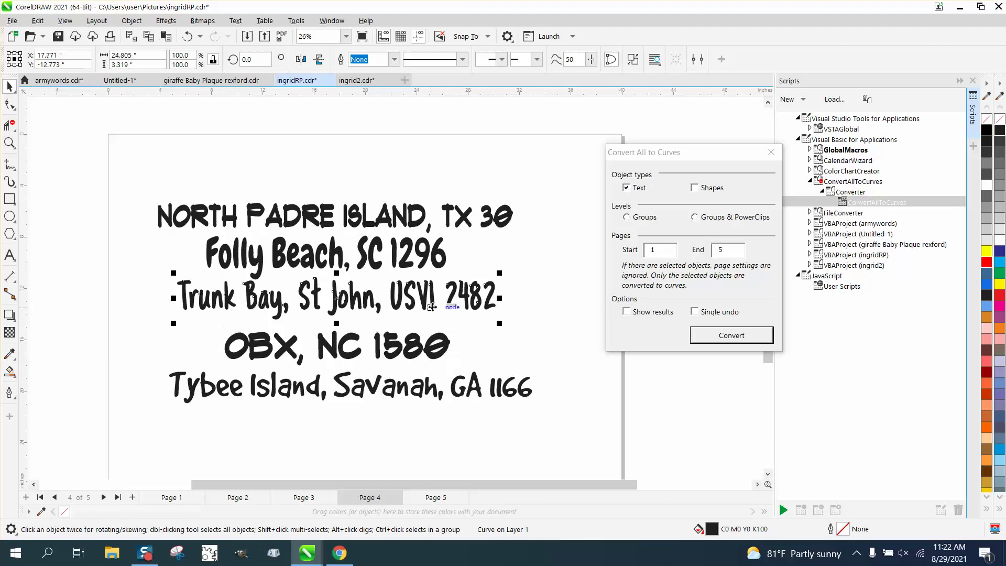
left_click(406, 251)
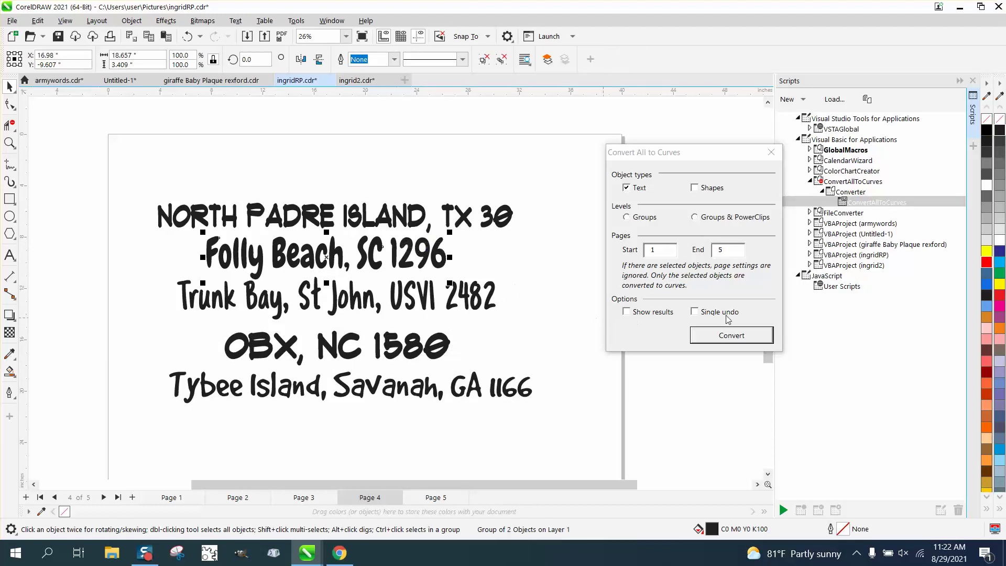
left_click(773, 151)
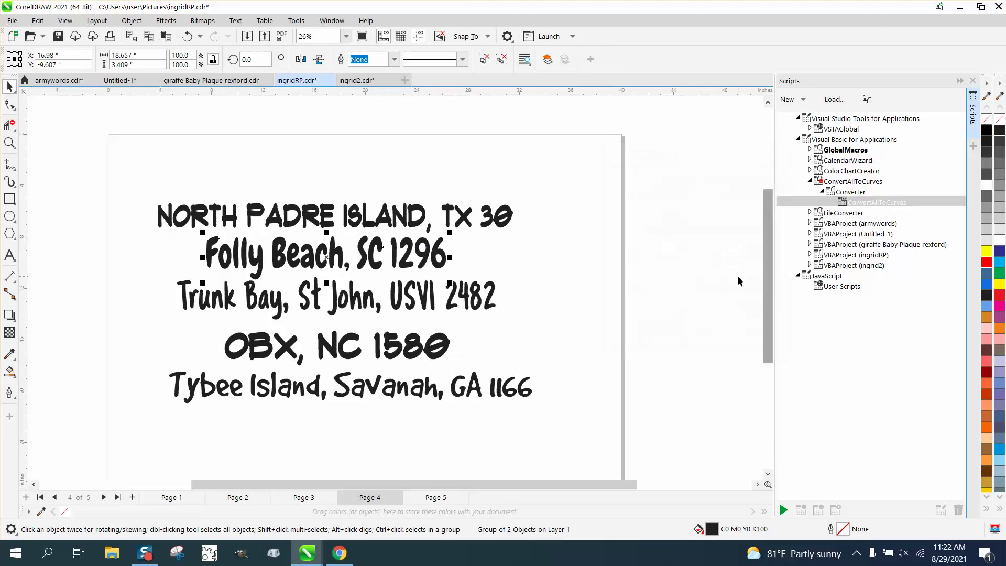